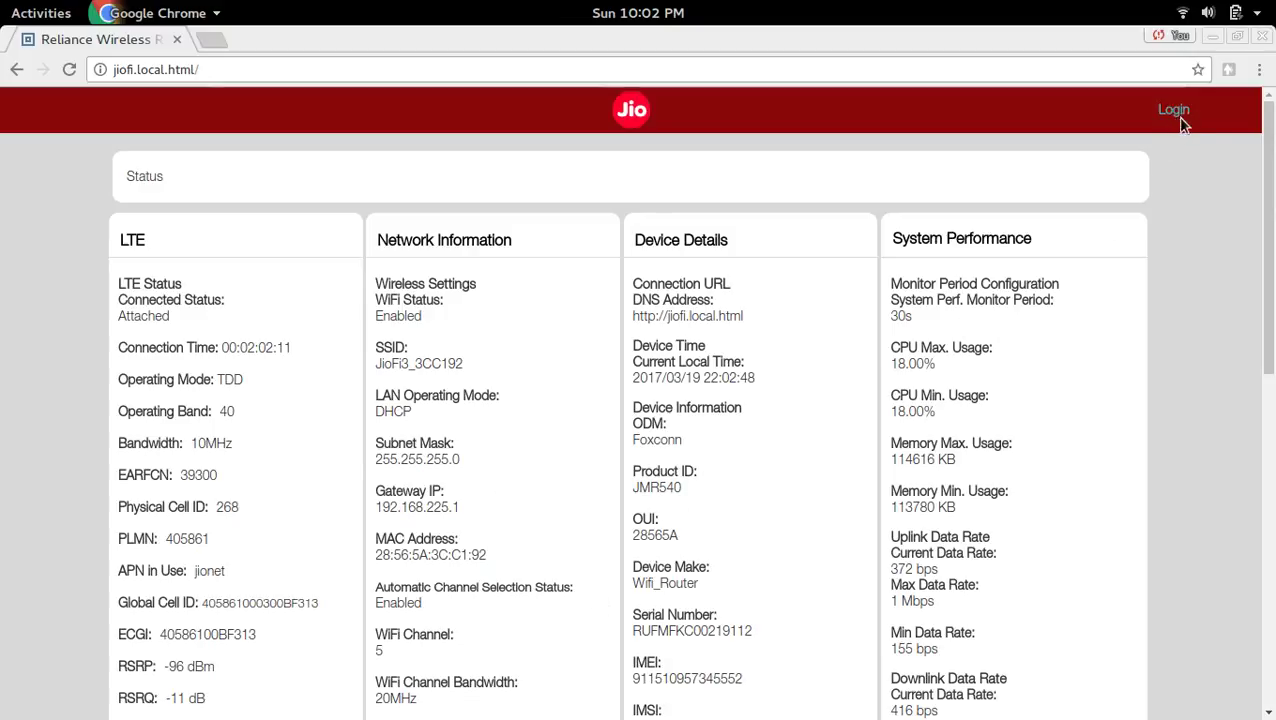
Log in with the administrator user name and password, declining the prompt to change default credentials
left_click(1175, 111)
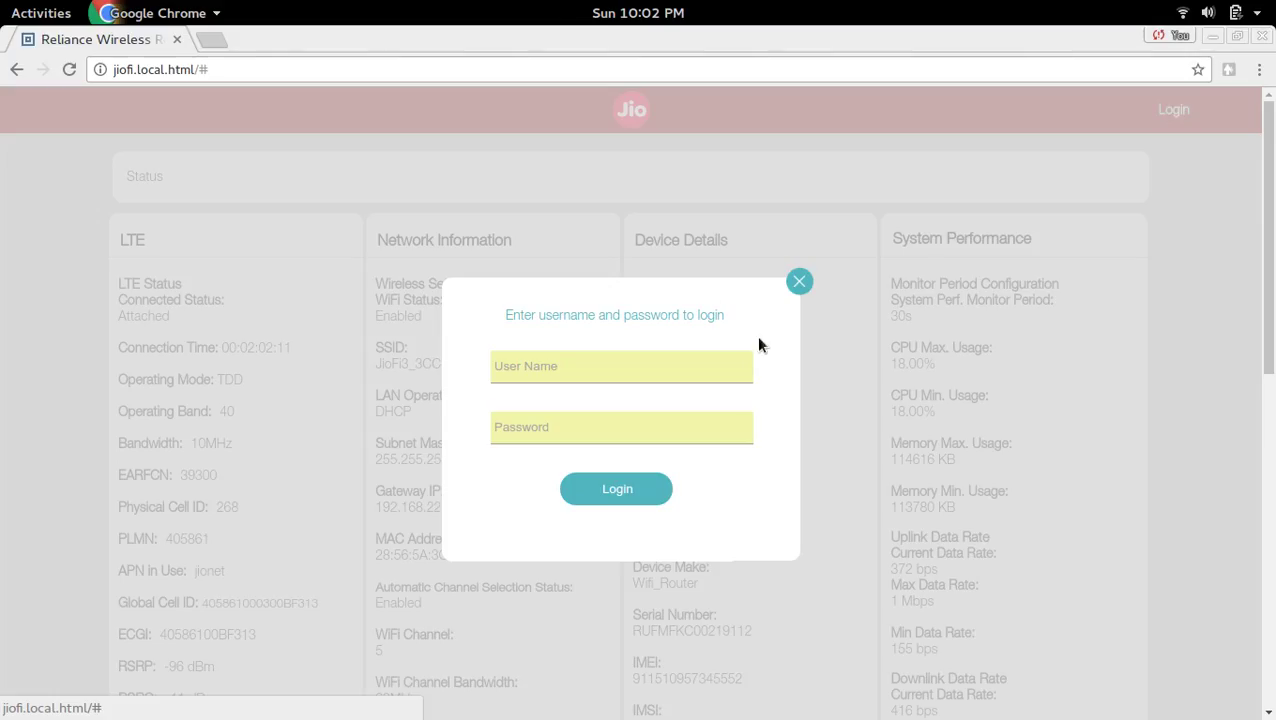
left_click(698, 361)
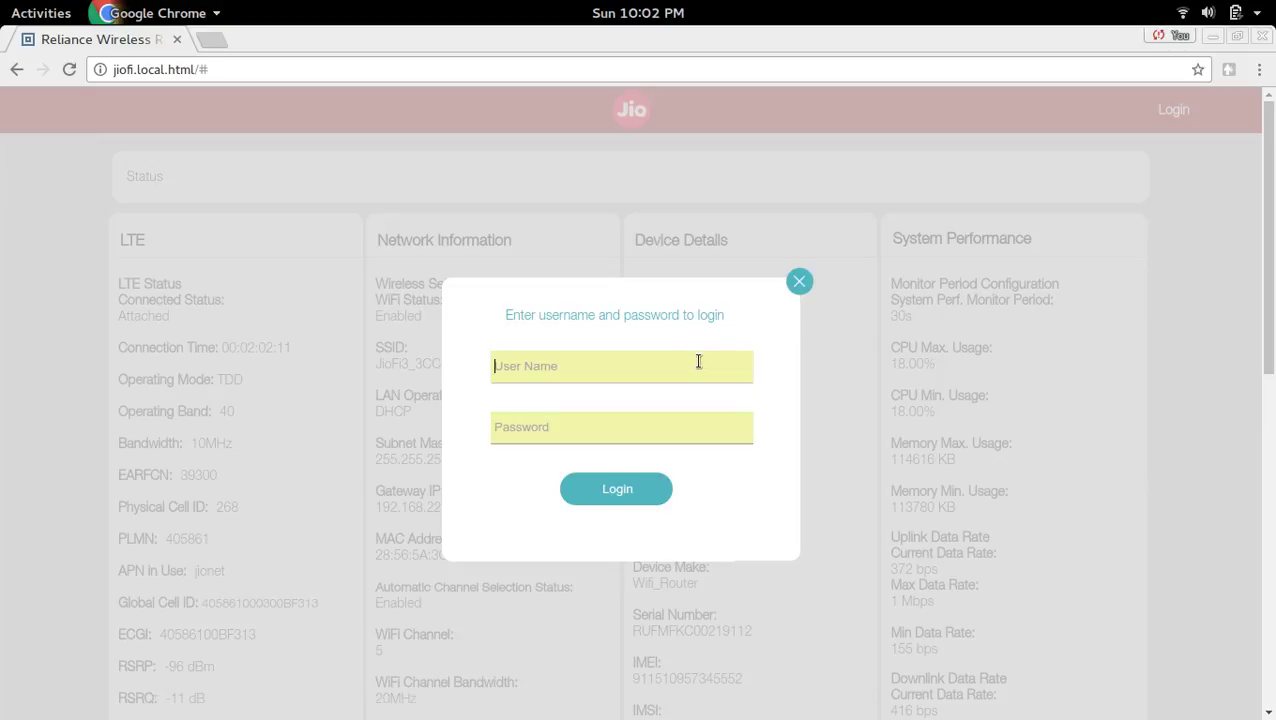
type("adm")
key("Down")
key("Return")
key("Tab")
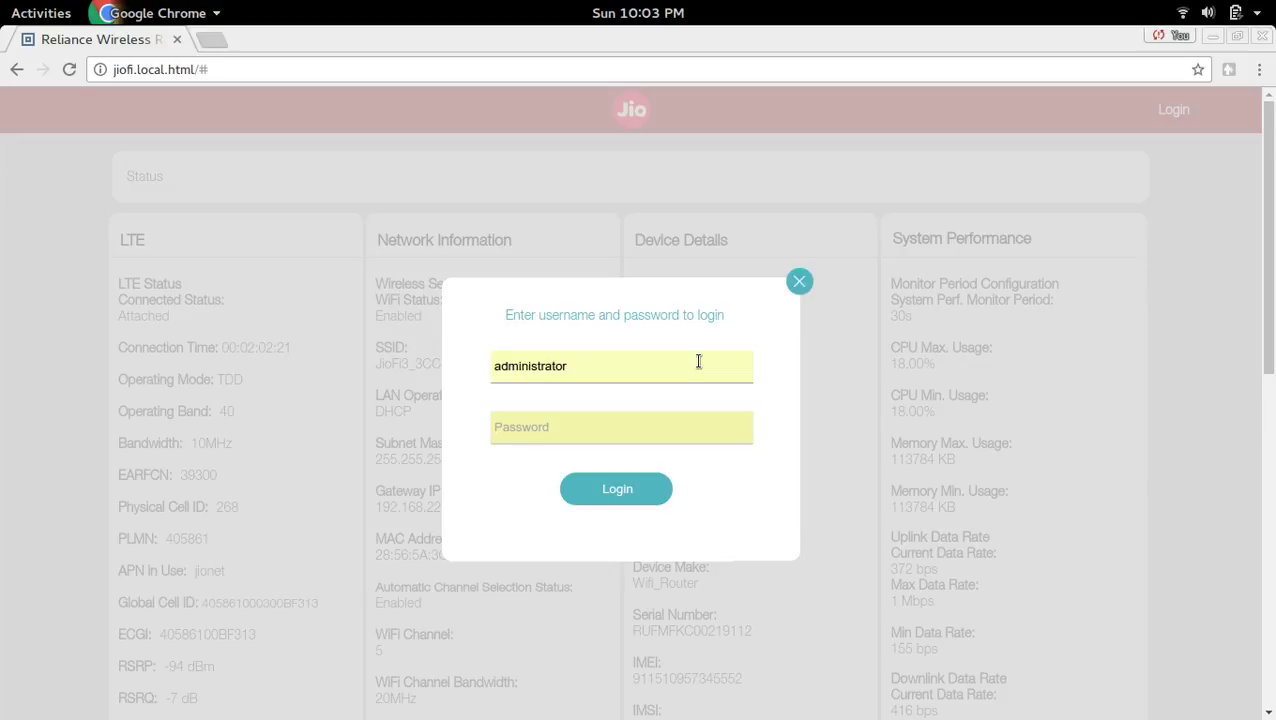
type("•••••••••••••")
left_click(628, 497)
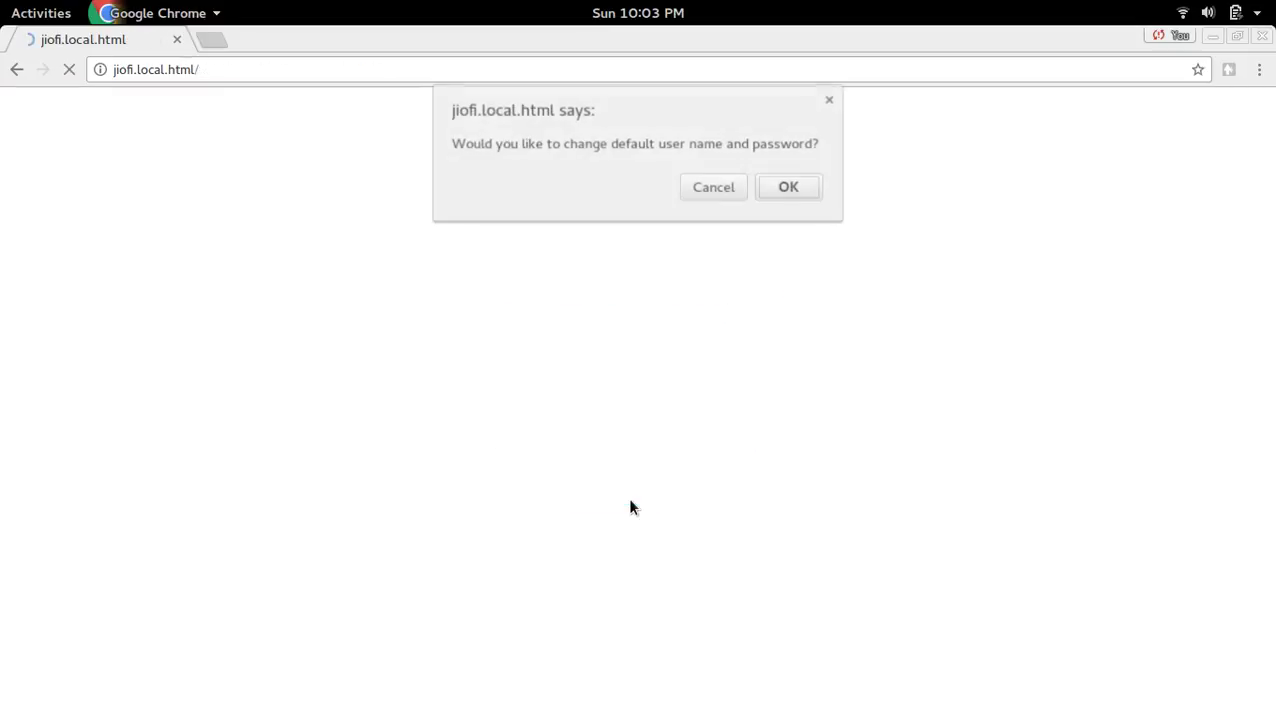
left_click(703, 190)
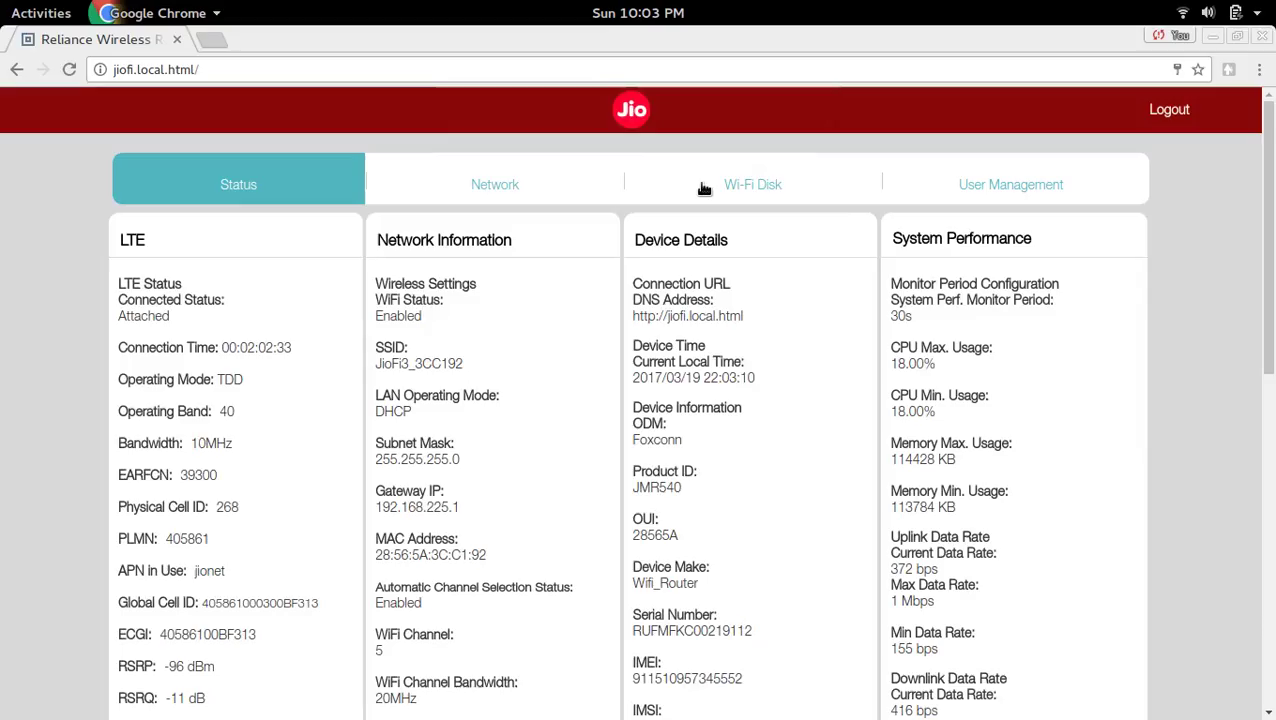
Go to Network > MAC Address Filter, currently disabled with no entries
left_click(497, 190)
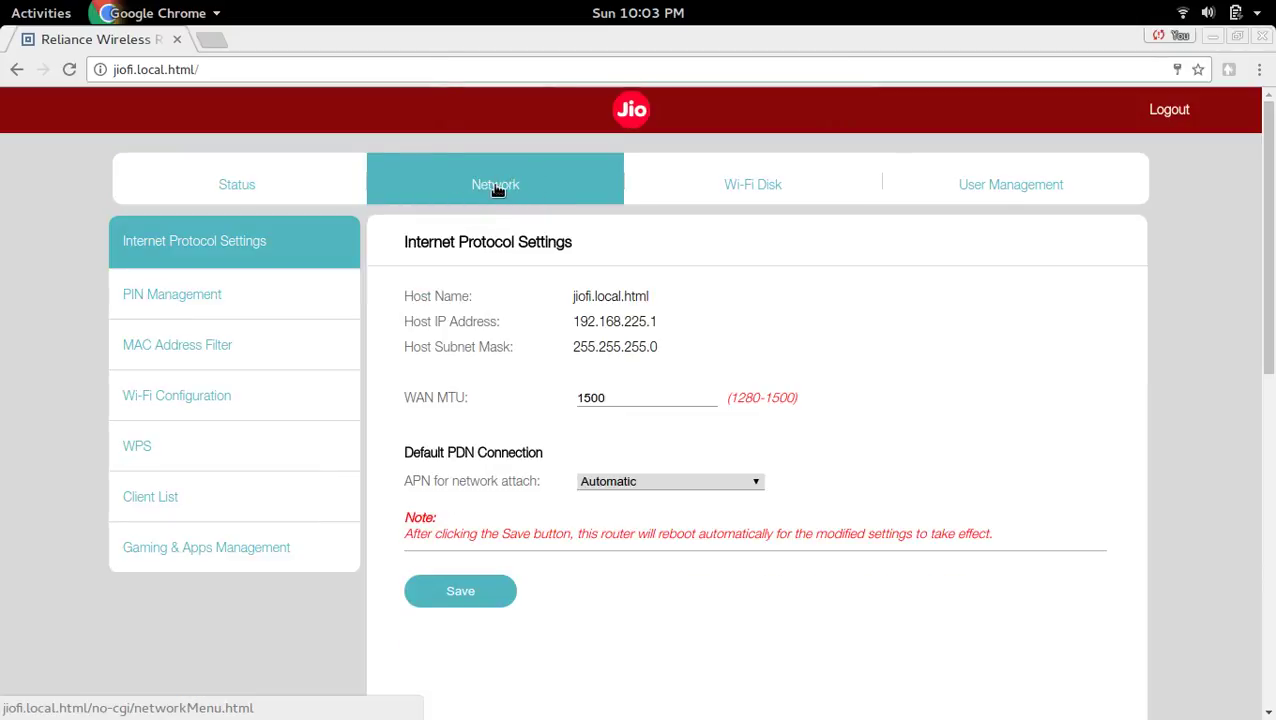
left_click(197, 348)
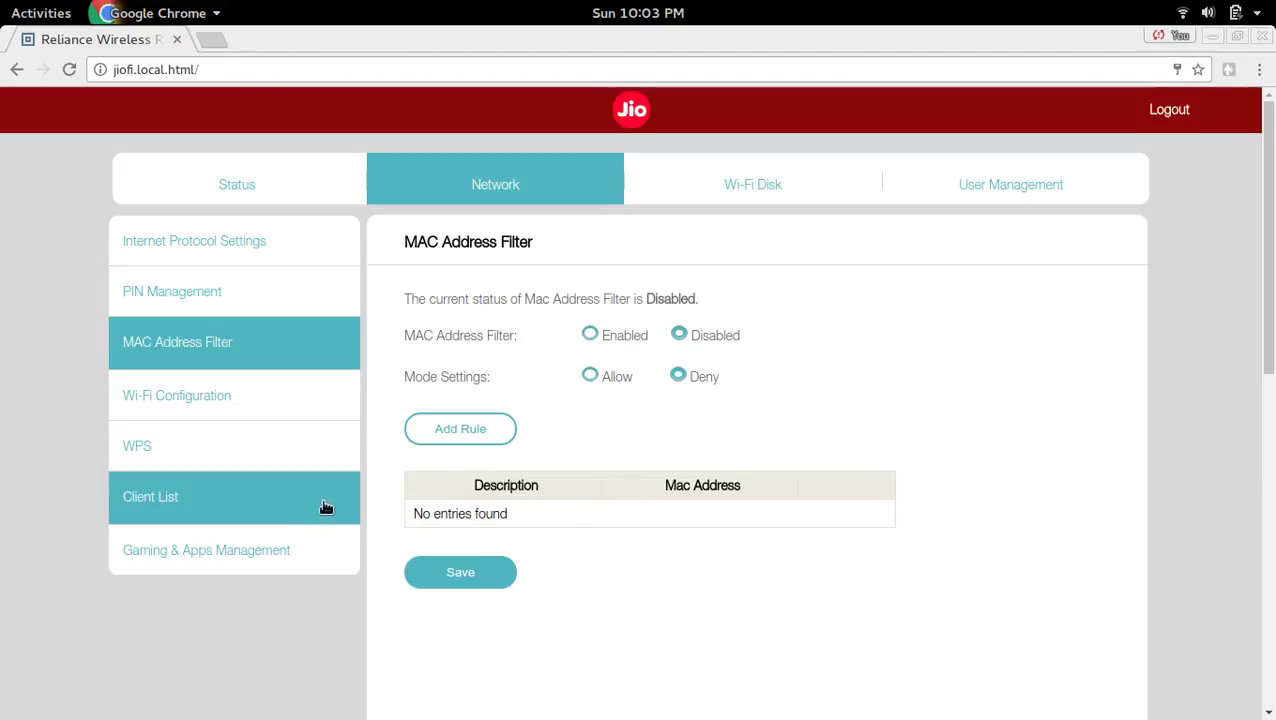
left_click(239, 510)
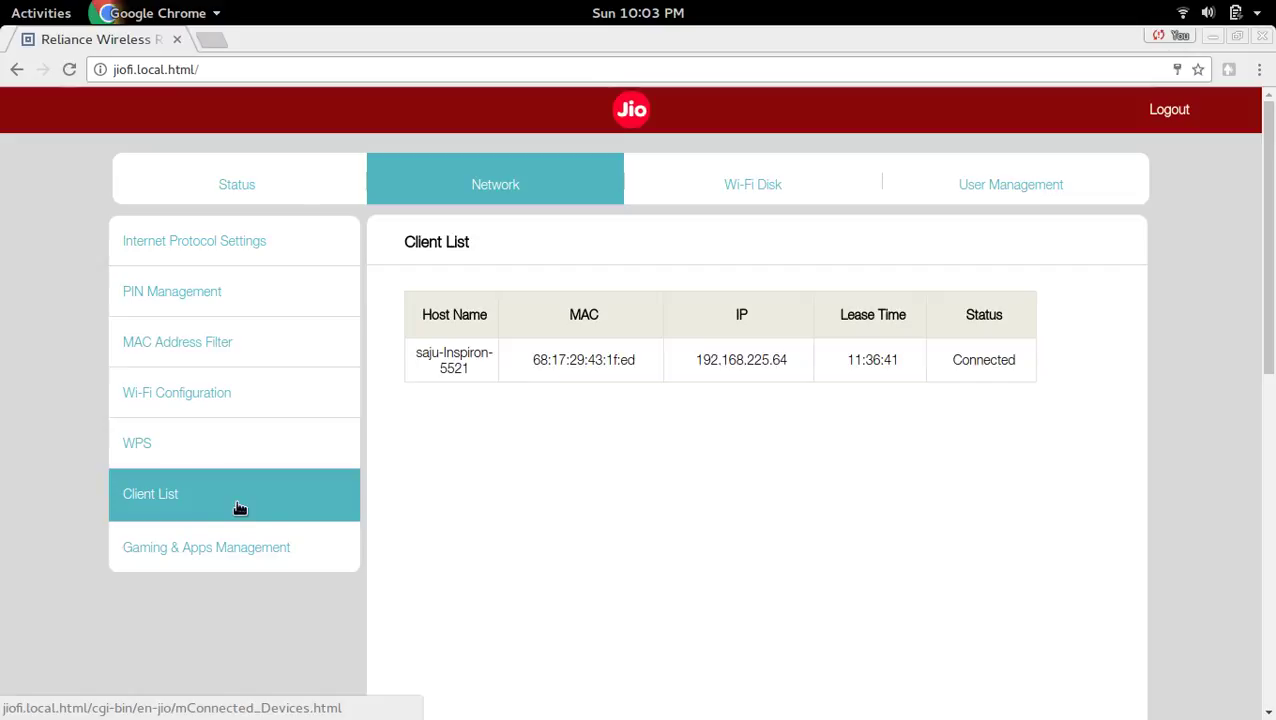
left_click(152, 491)
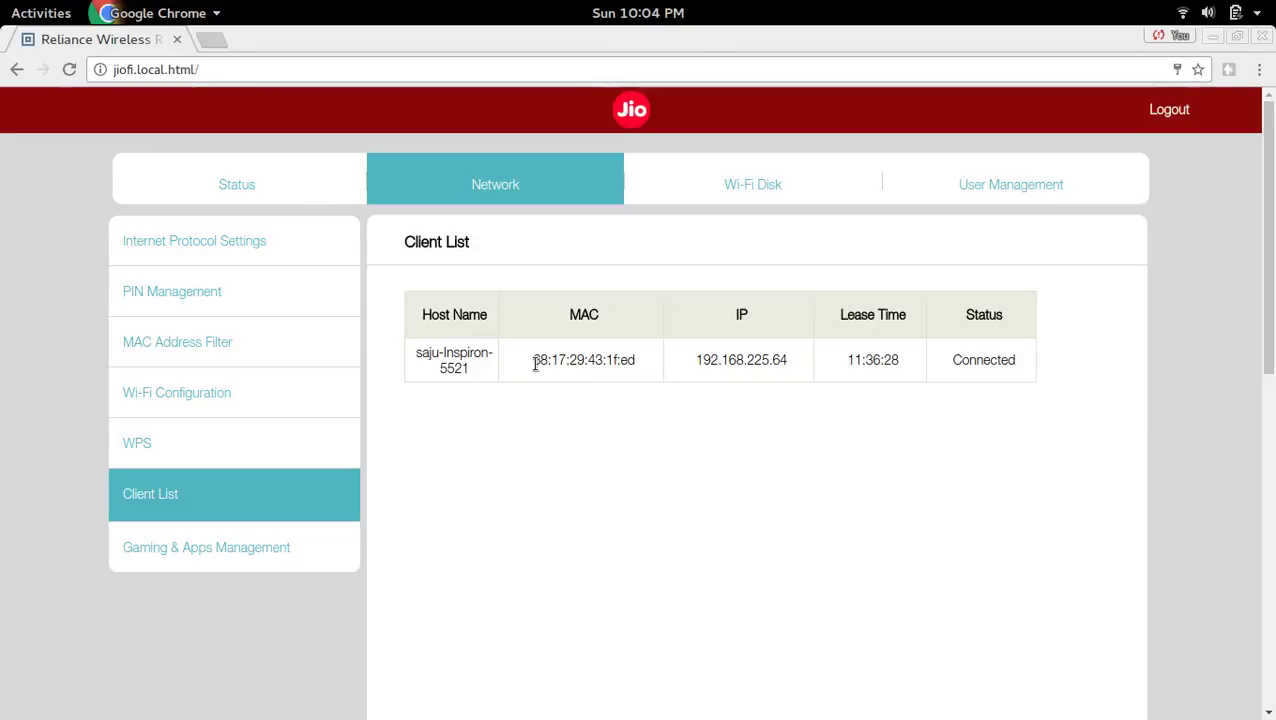
left_click_drag(535, 362, 648, 360)
left_click_drag(636, 360, 530, 362)
key("ctrl+c")
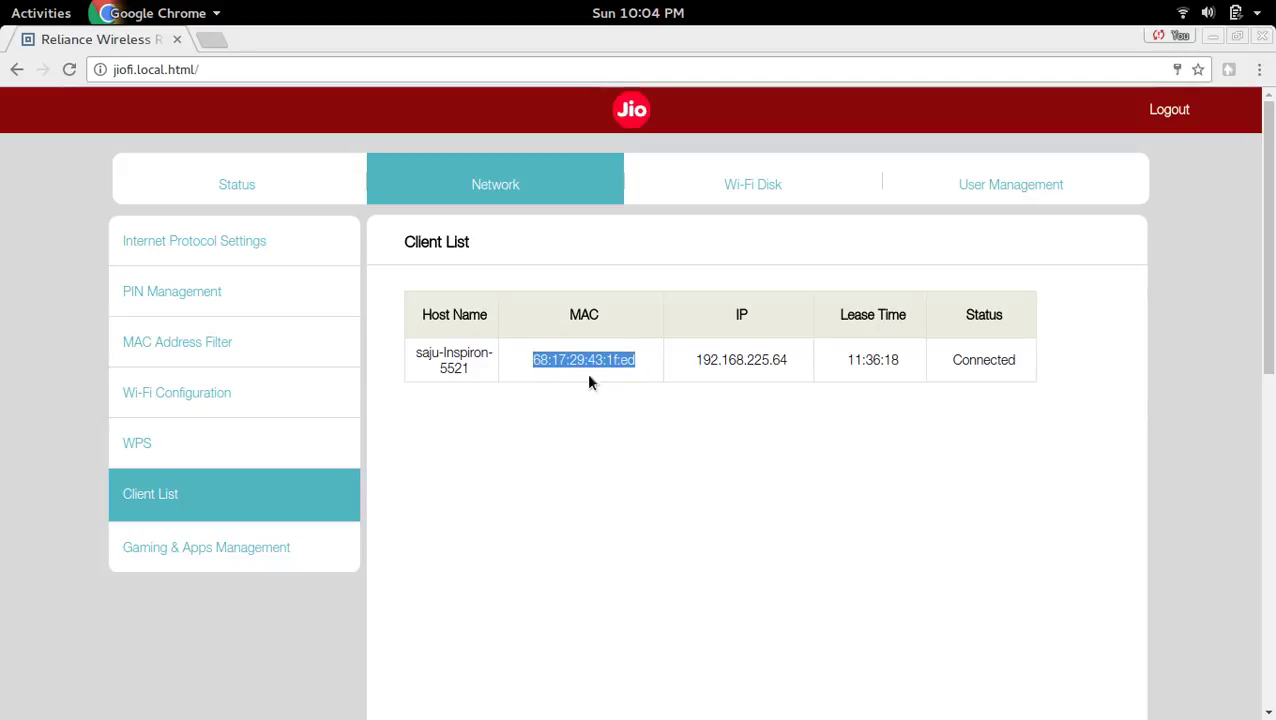
Back on MAC Address Filter, choose Enabled and Allow mode
left_click(225, 352)
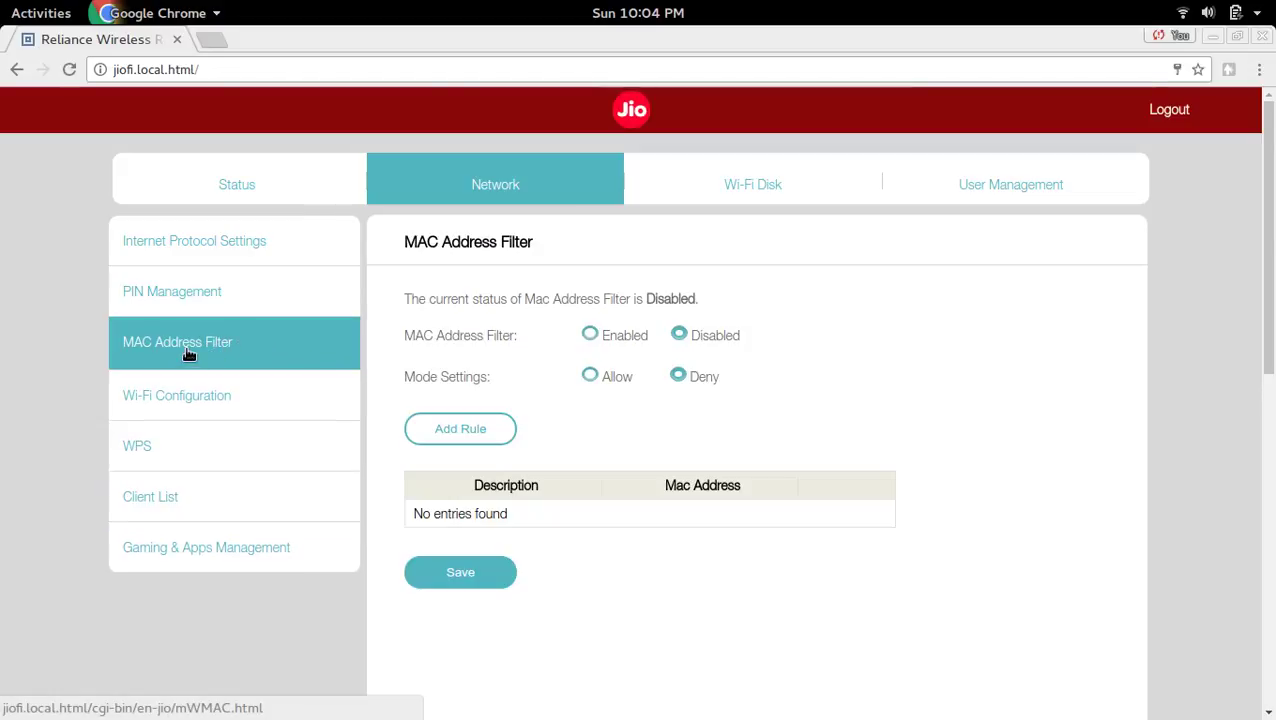
left_click(591, 336)
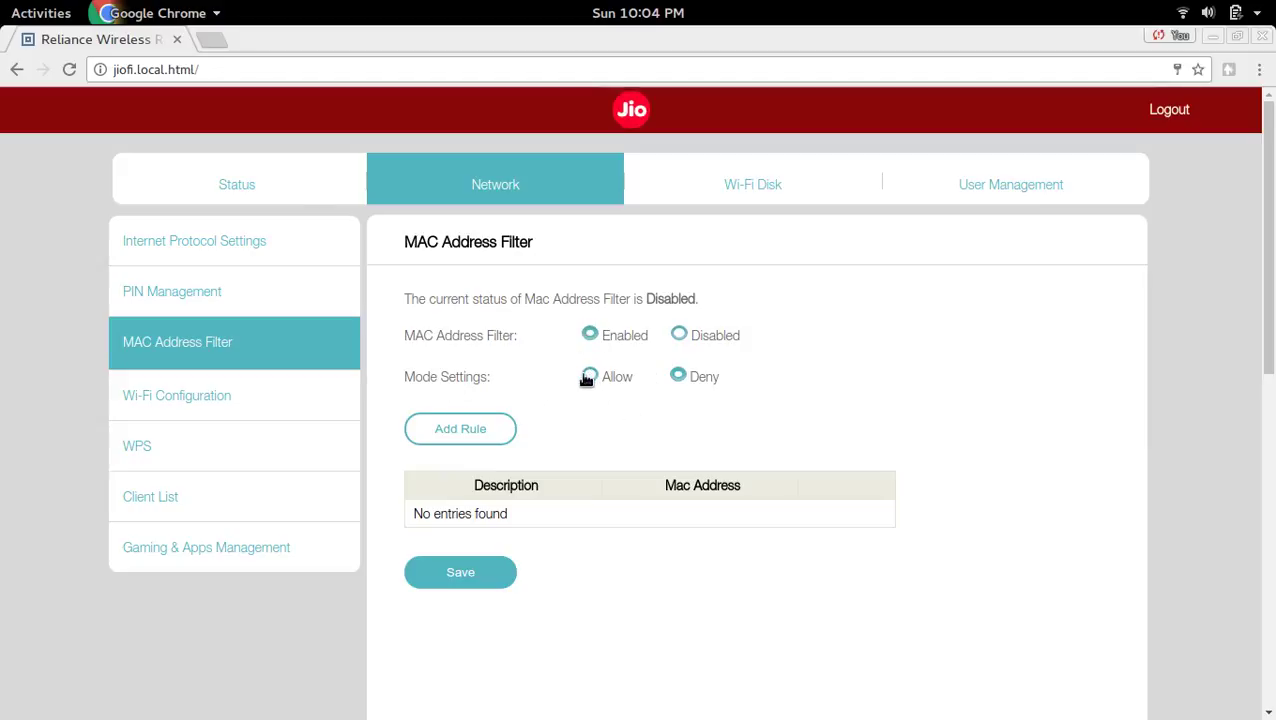
left_click(590, 377)
left_click(471, 431)
left_click(755, 367)
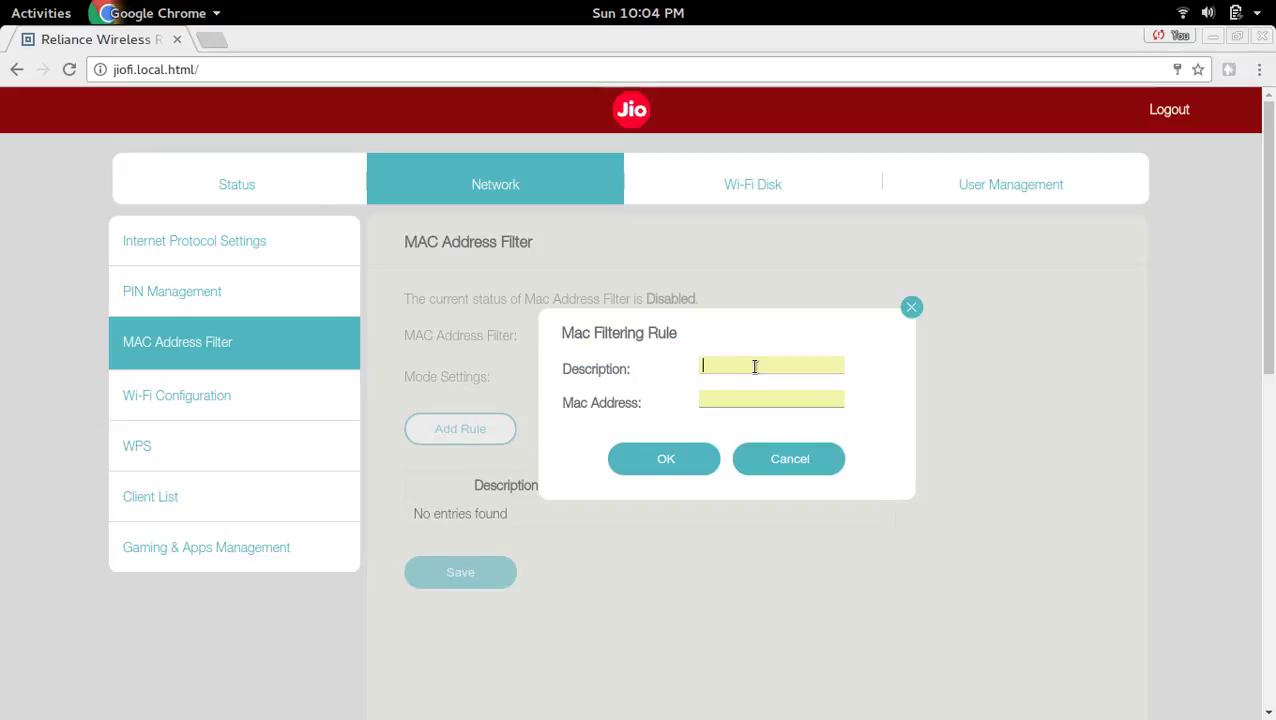
type("my device 1")
left_click(788, 402)
key("ctrl+v")
left_click_drag(809, 399, 688, 402)
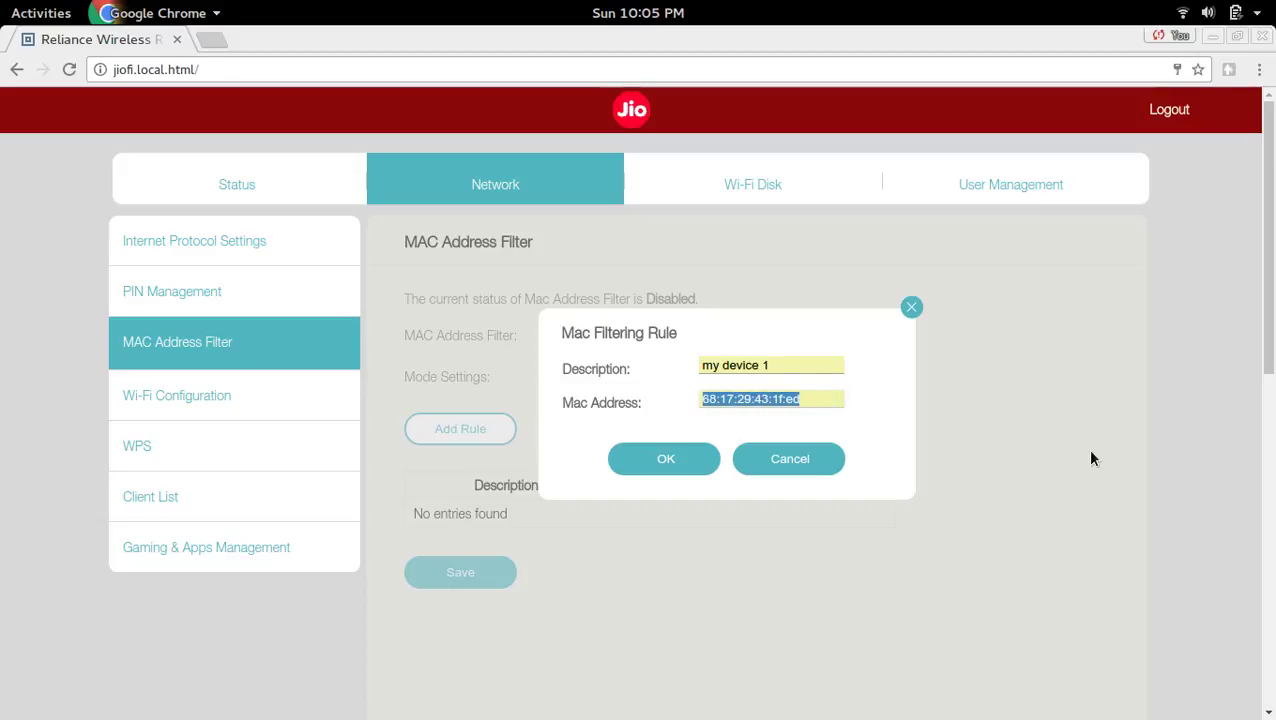
left_click(671, 462)
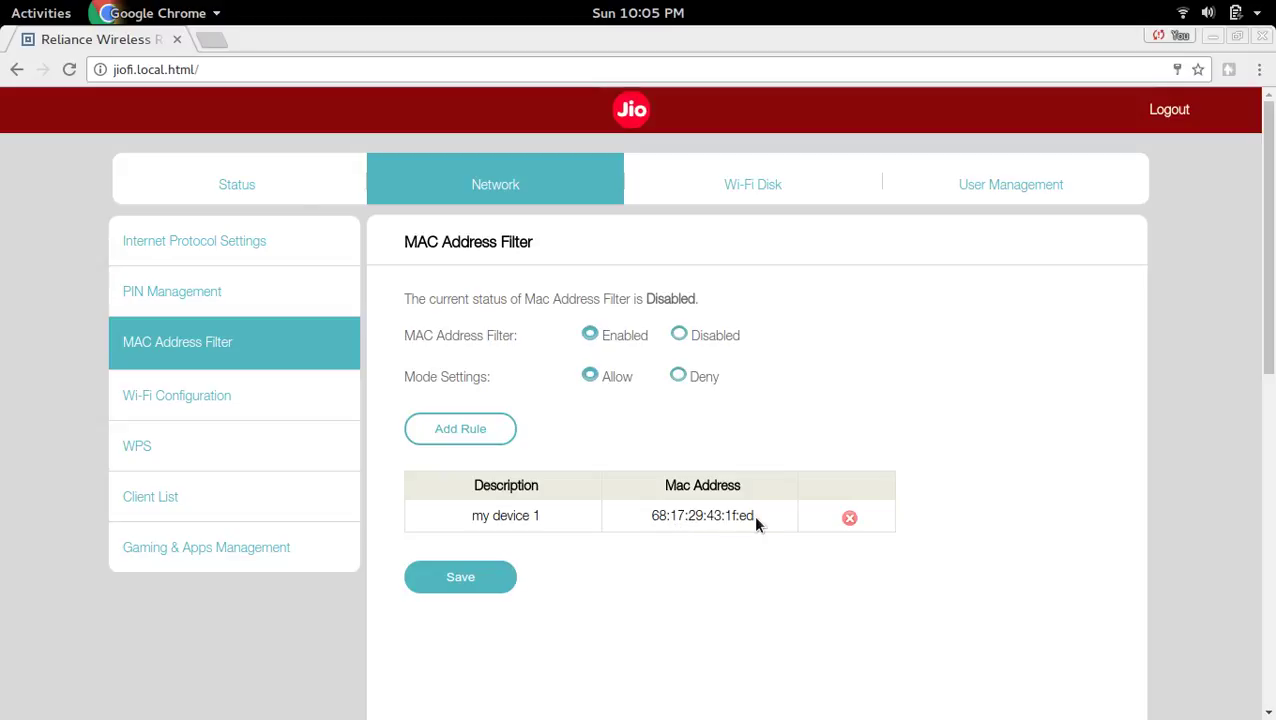
left_click_drag(757, 516, 645, 517)
left_click(782, 417)
left_click_drag(649, 515, 760, 517)
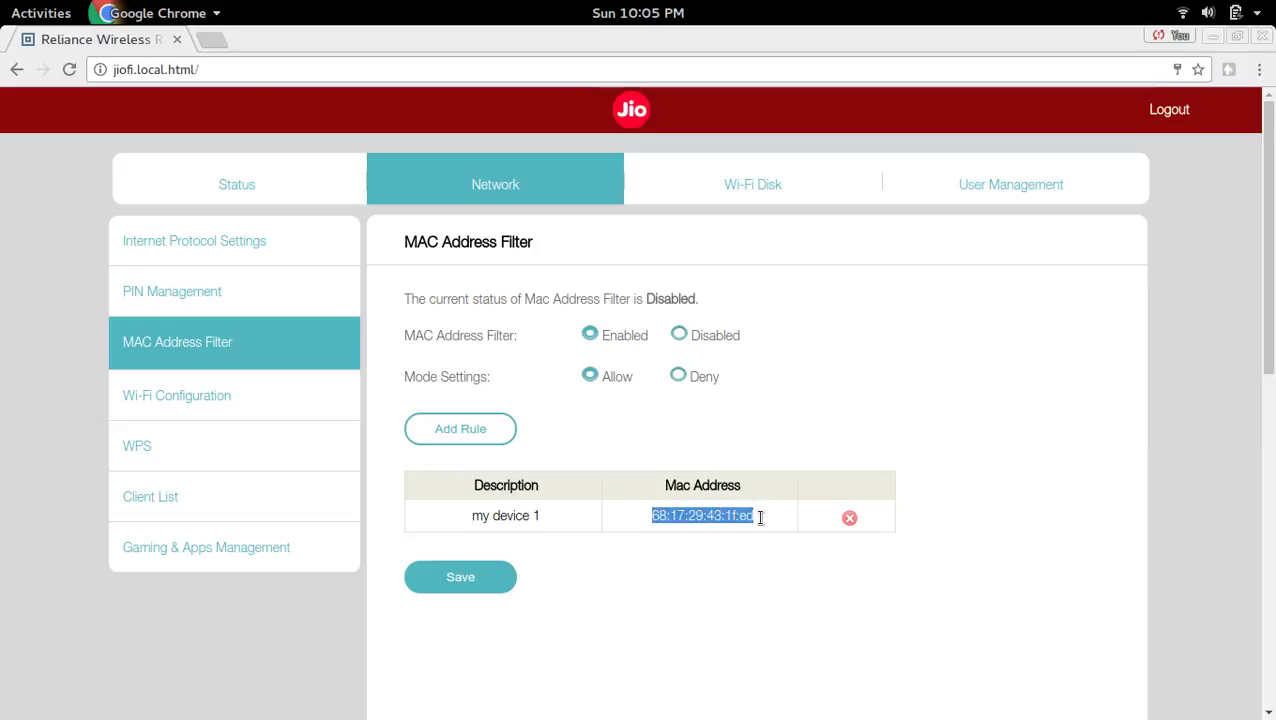
left_click(679, 377)
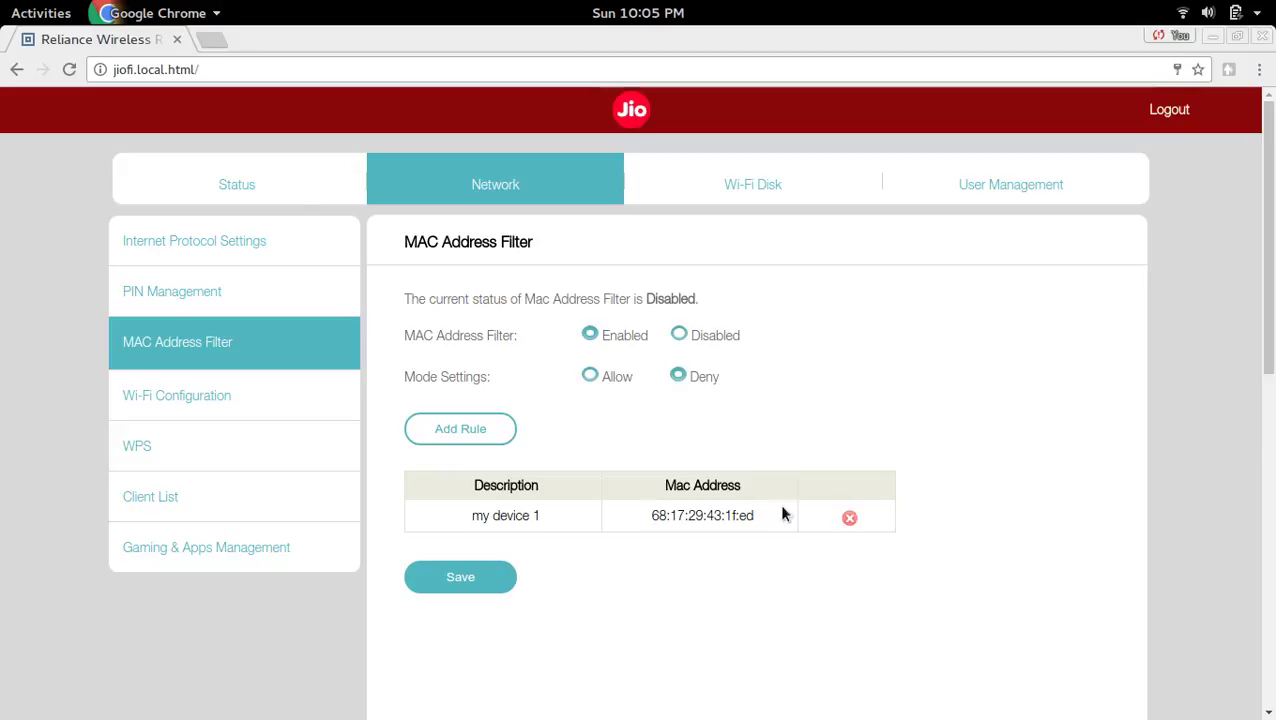
left_click_drag(651, 517, 763, 521)
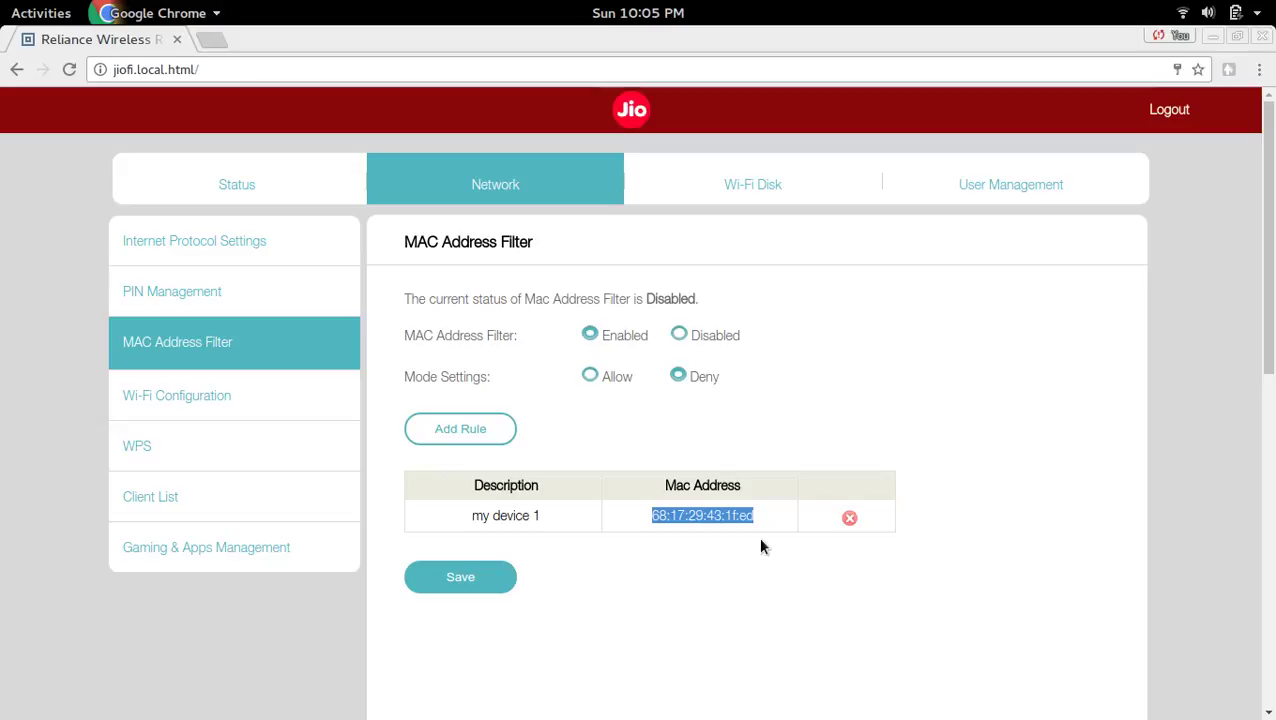
left_click(590, 378)
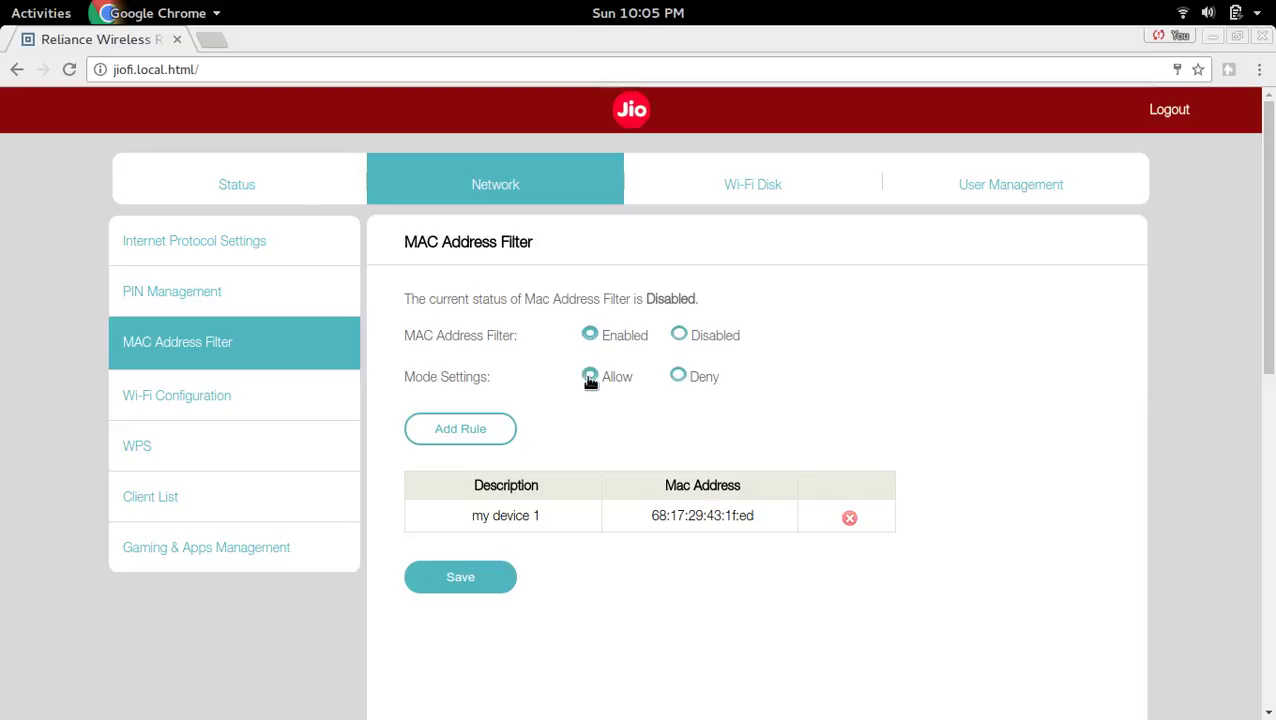
left_click_drag(655, 517, 762, 520)
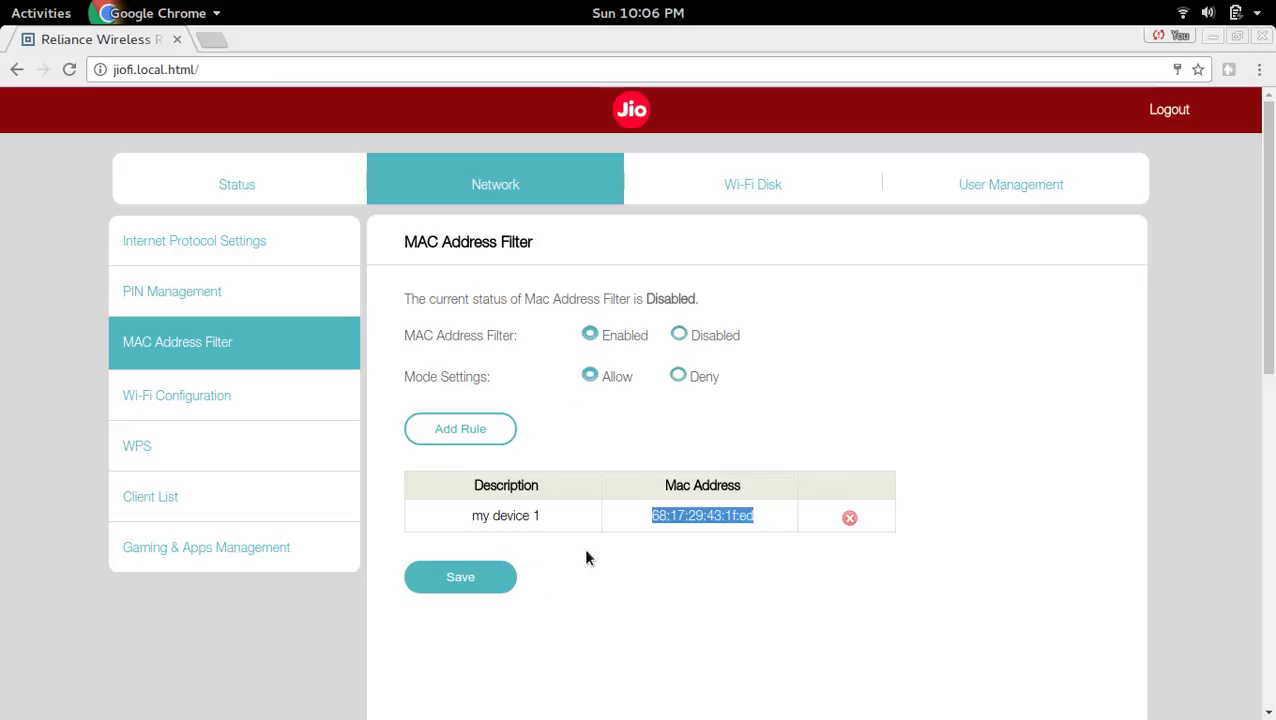
Save the filter settings, then revisit Client List and MAC Address Filter to confirm it's Enabled
left_click(461, 578)
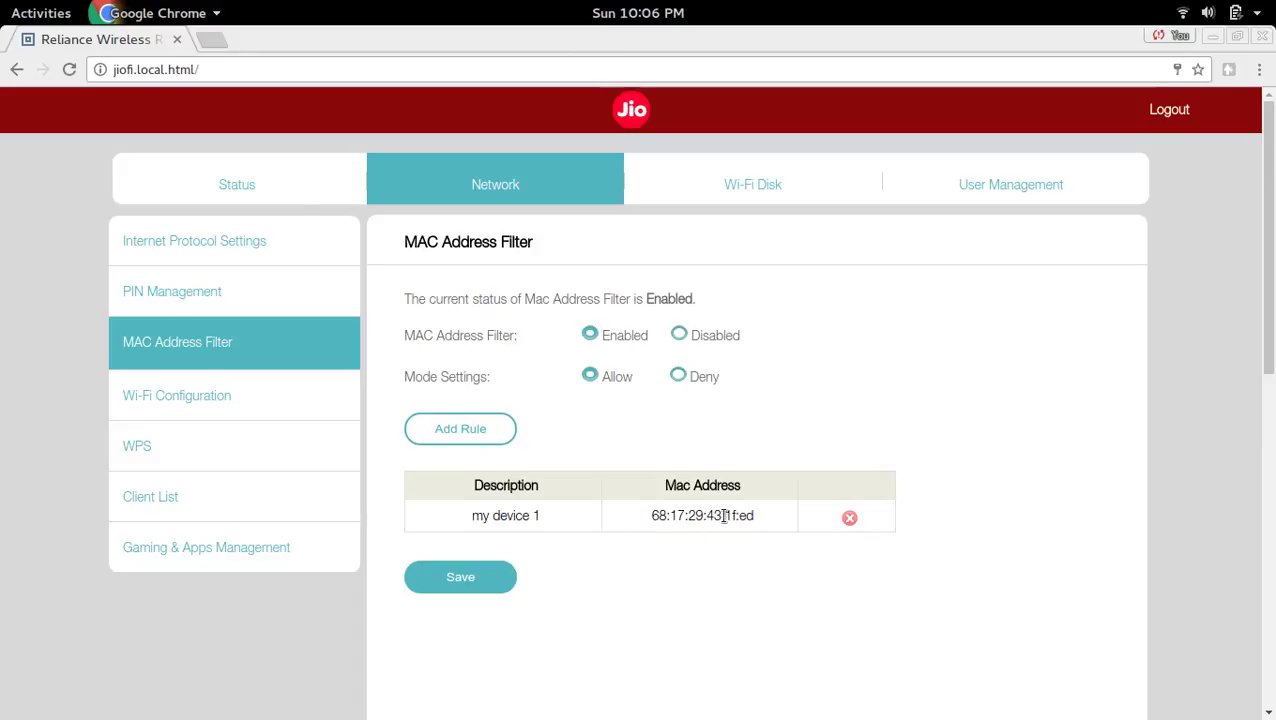
left_click(243, 495)
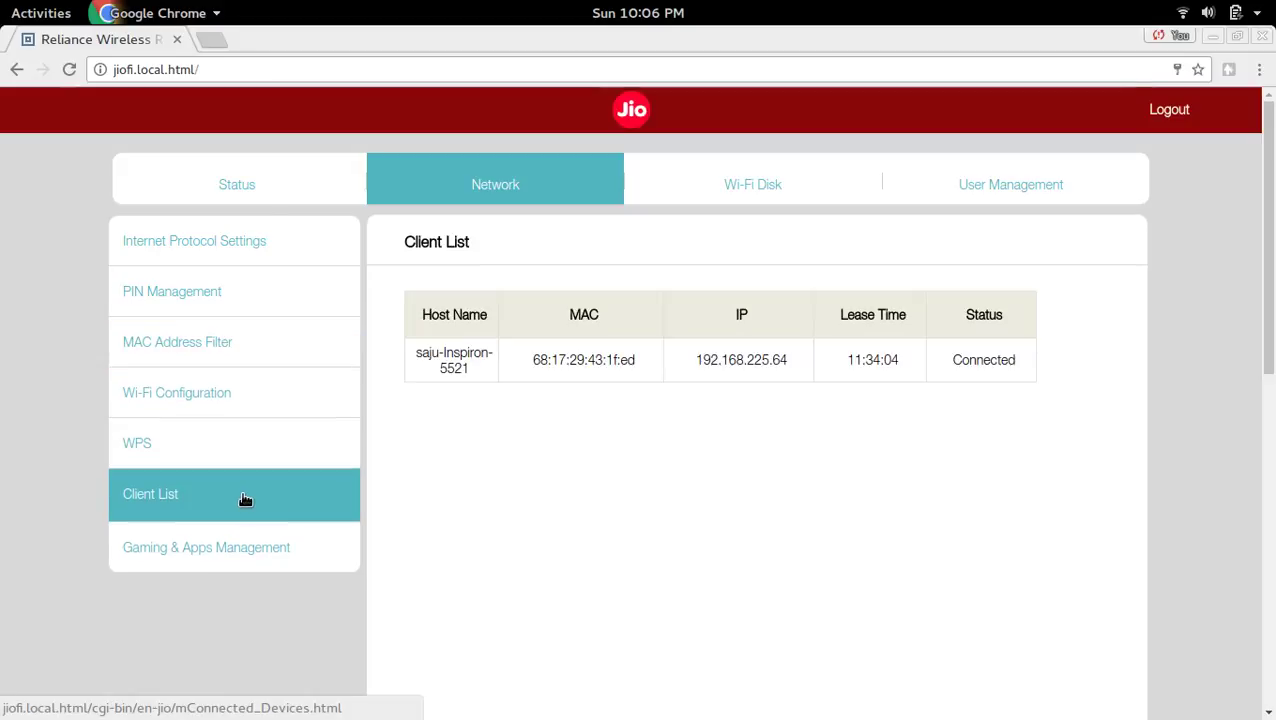
left_click(253, 340)
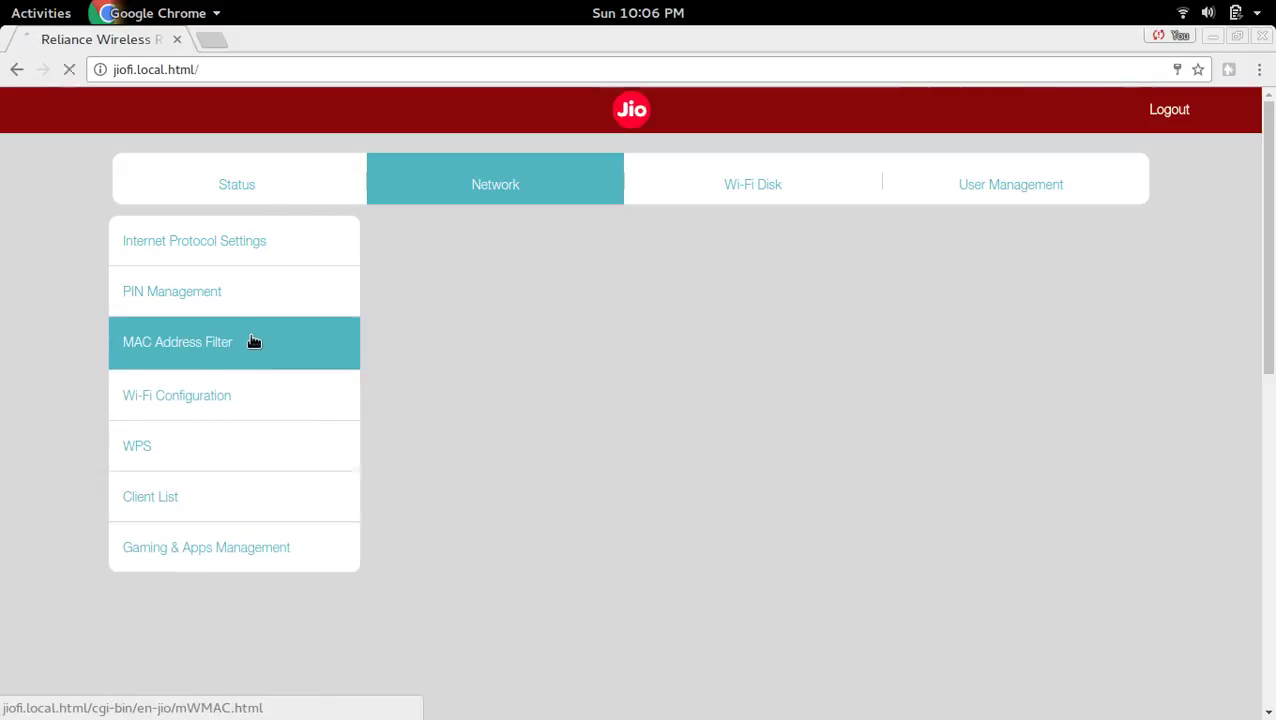